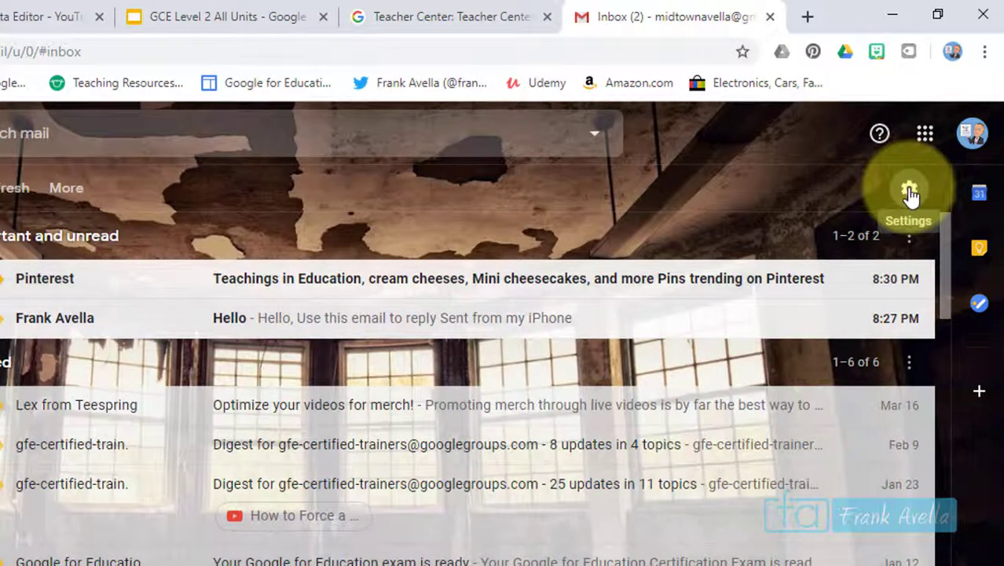
Open Gmail's full Settings page from the gear menu
click(909, 193)
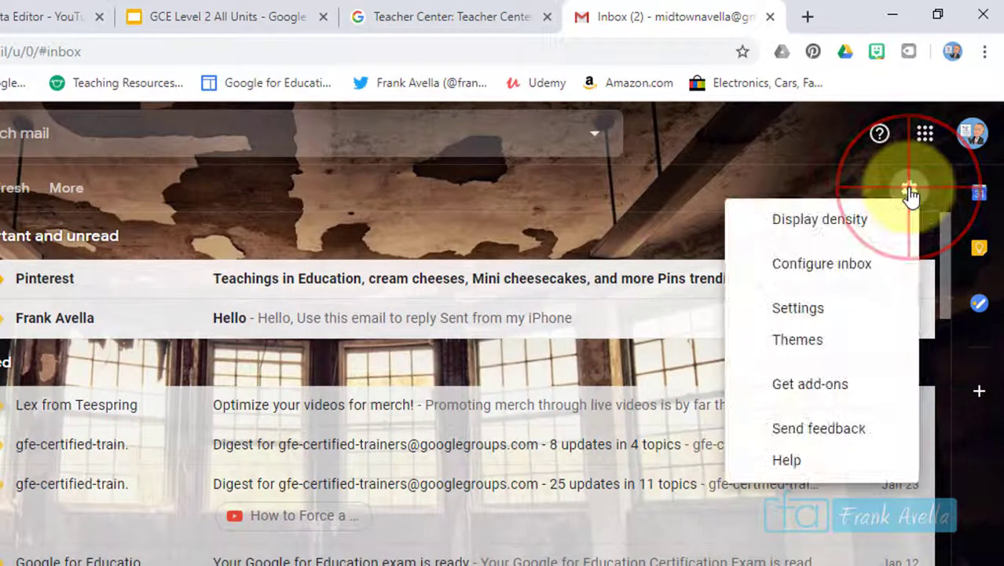
click(797, 309)
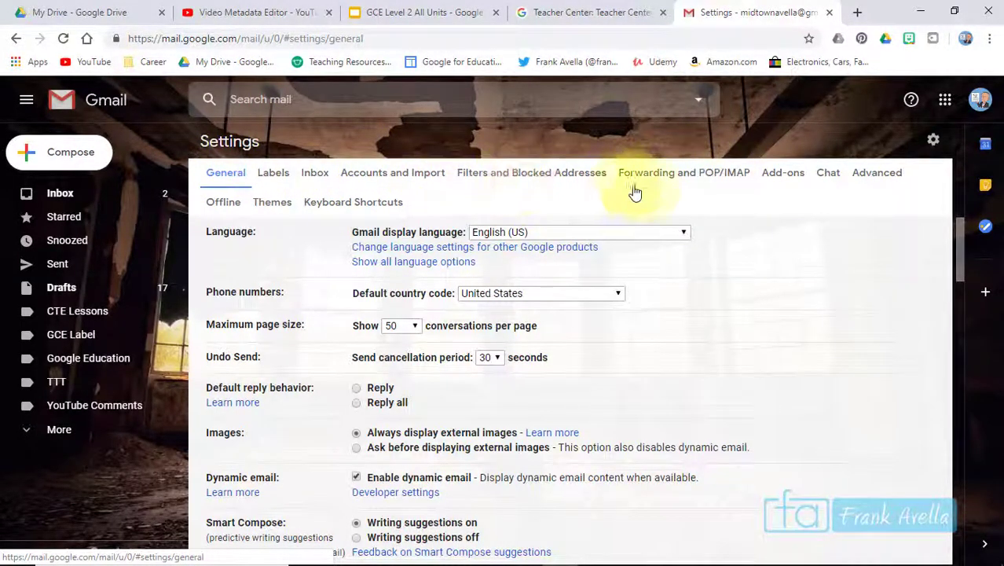
Go to the Advanced settings tab and scroll through its options
click(869, 179)
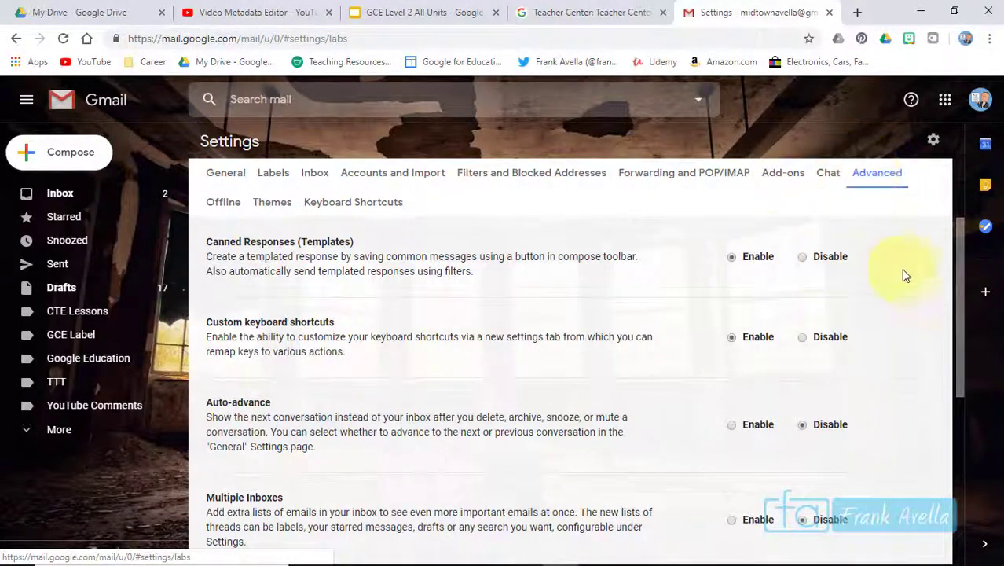
drag(954, 272, 957, 352)
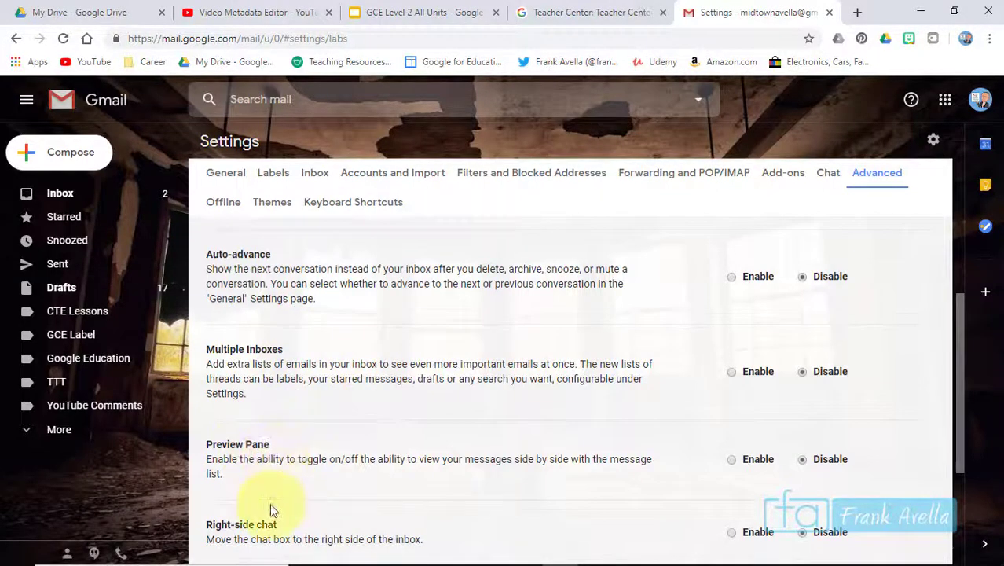
click(958, 363)
drag(959, 363, 956, 390)
scroll(955, 390, up, 1)
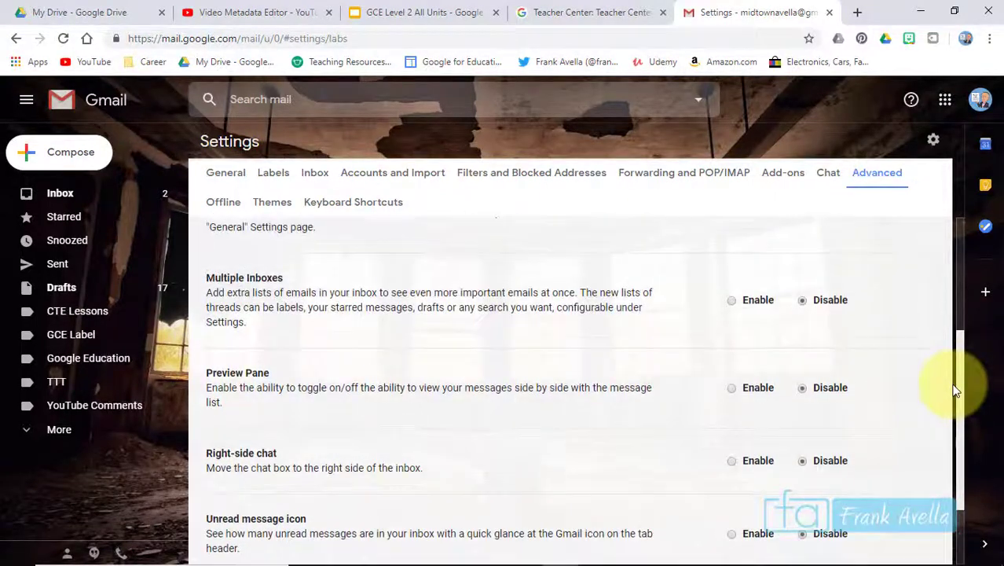
Toggle Preview Pane on and back off, then return to the inbox with g i
click(729, 387)
click(802, 388)
drag(957, 445, 947, 328)
key(g)
key(i)
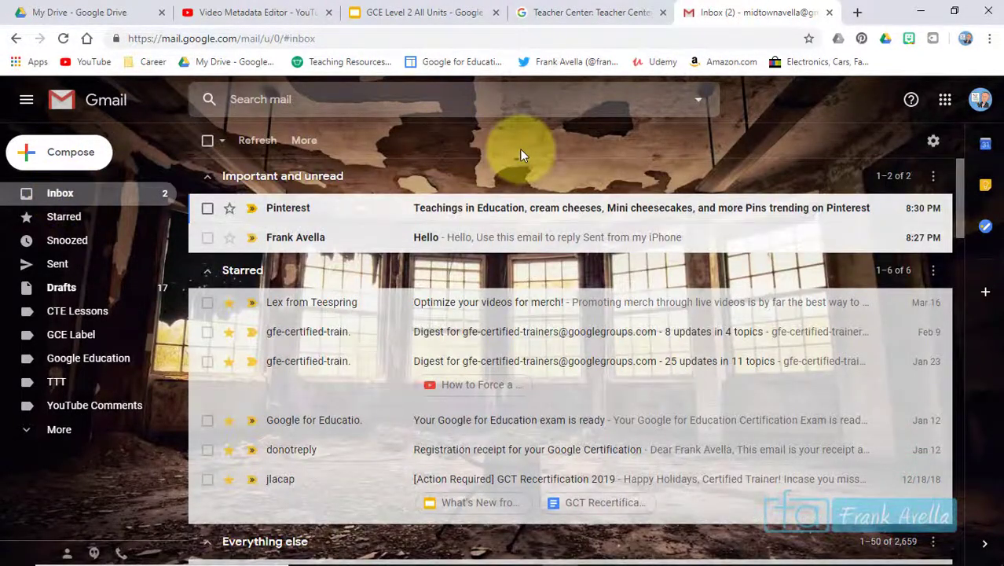
Compose a message to the school address with subject 'Today' and body 'How are you?'
click(65, 151)
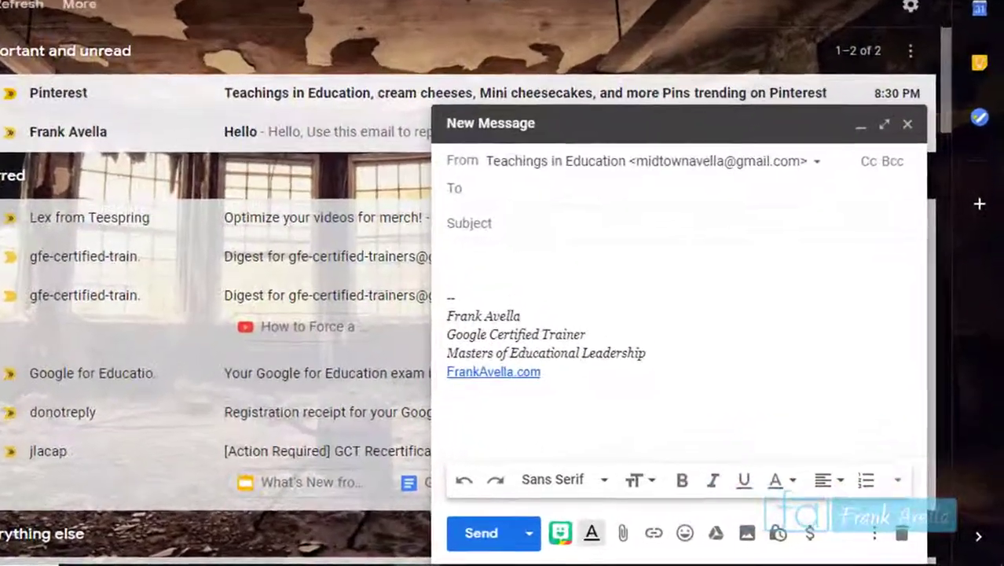
key(ctrl+v)
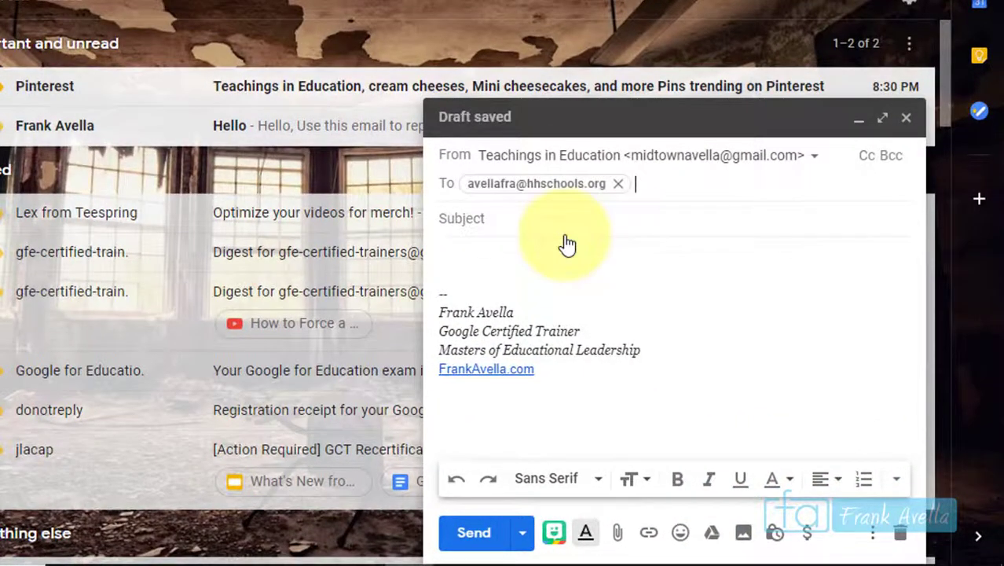
click(515, 219)
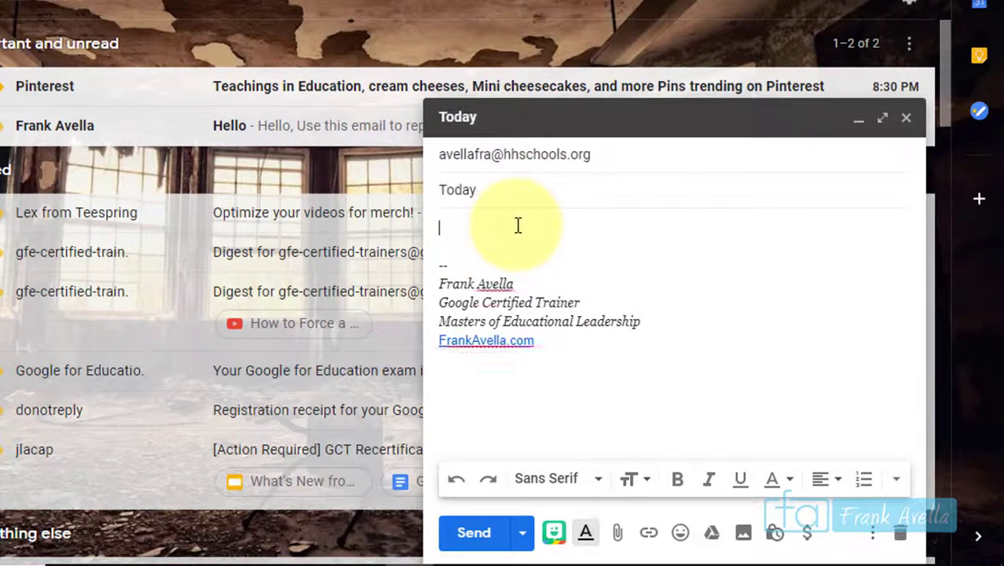
click(517, 225)
text(How are you?)
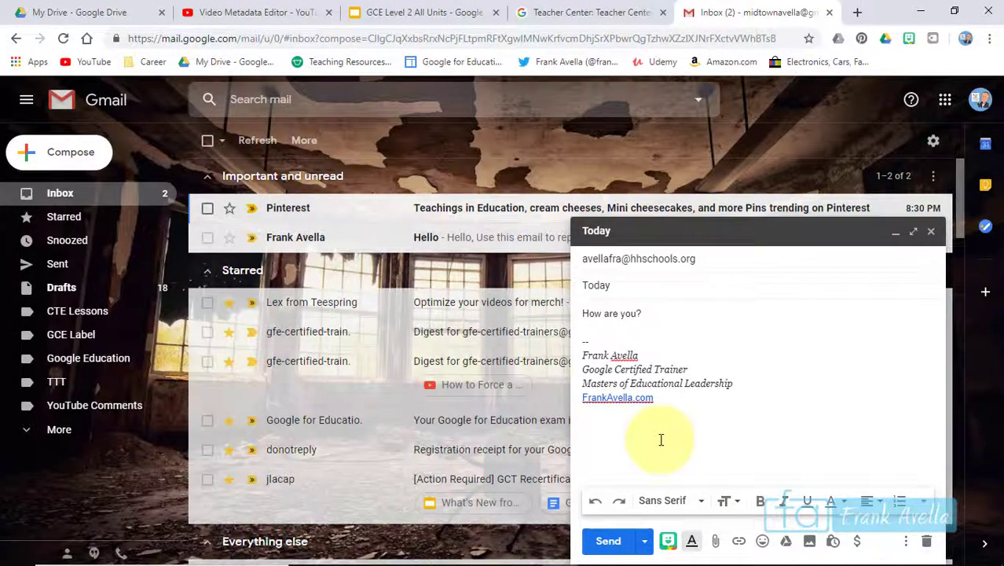
Send the 'Today' message, undo the send twice, and close it as a draft
click(618, 544)
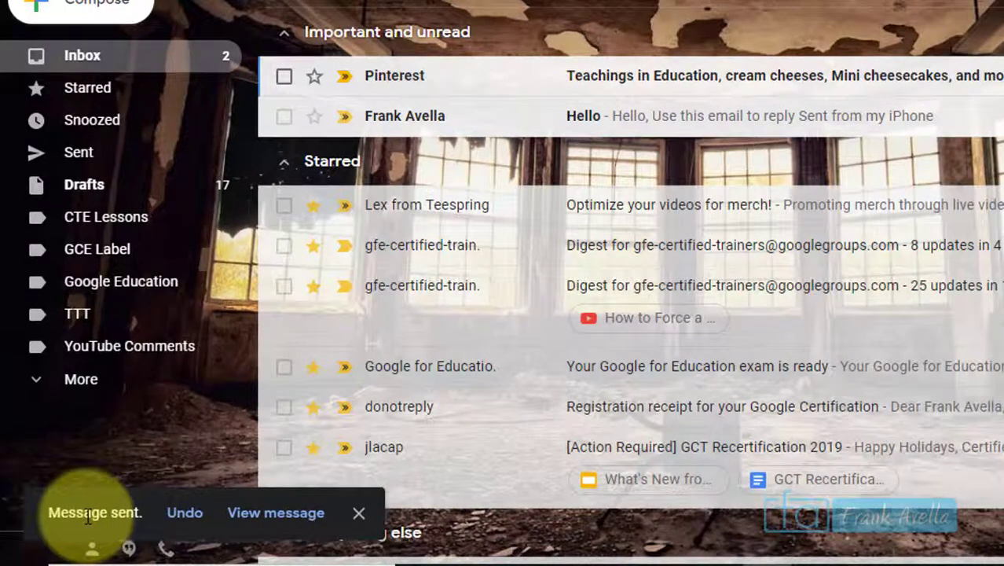
click(194, 522)
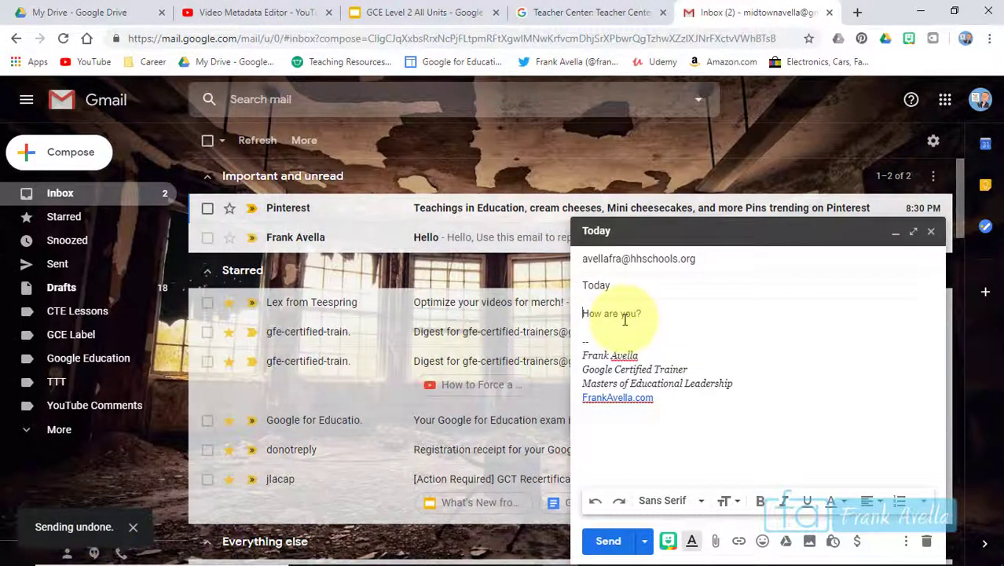
click(617, 542)
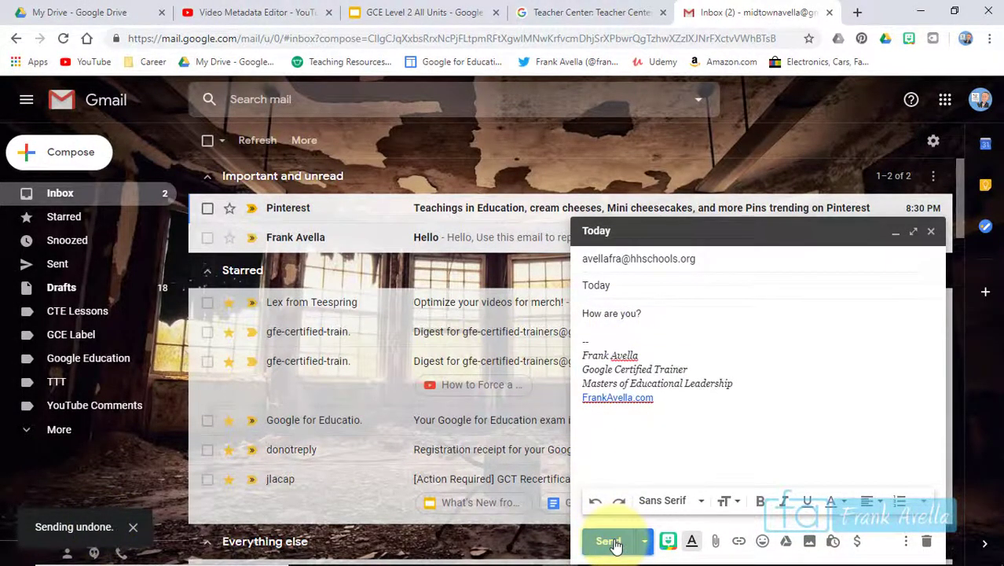
click(616, 542)
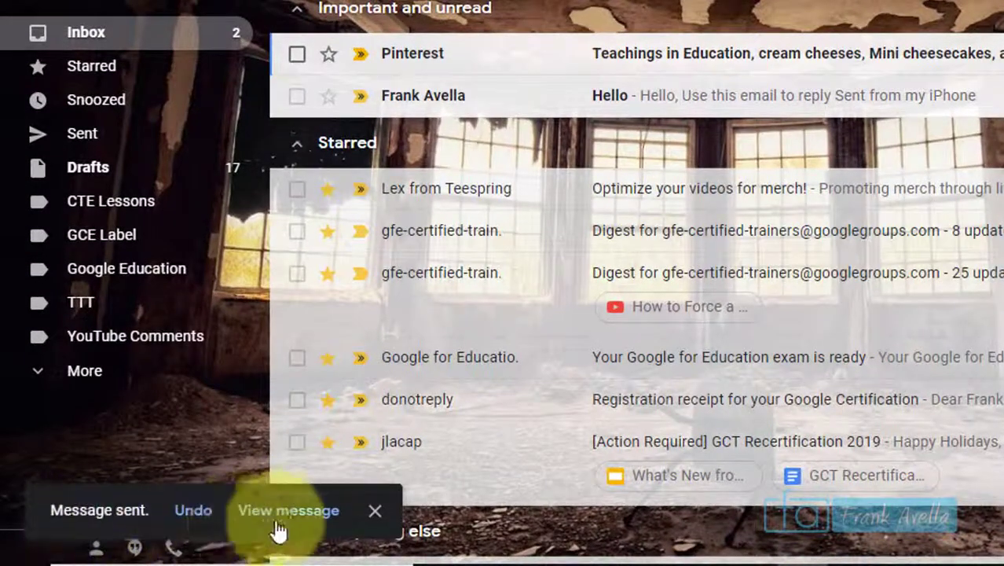
click(193, 511)
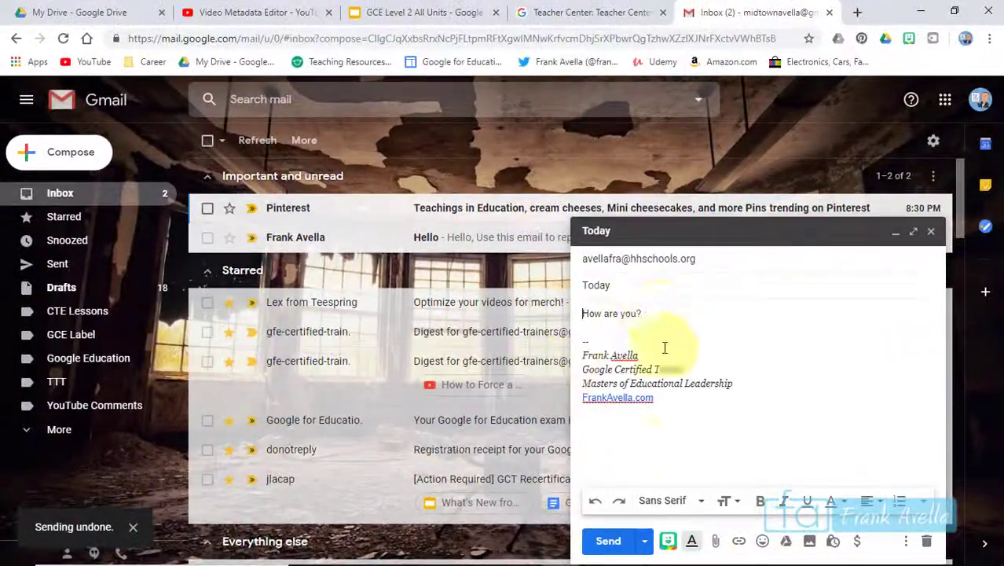
click(931, 233)
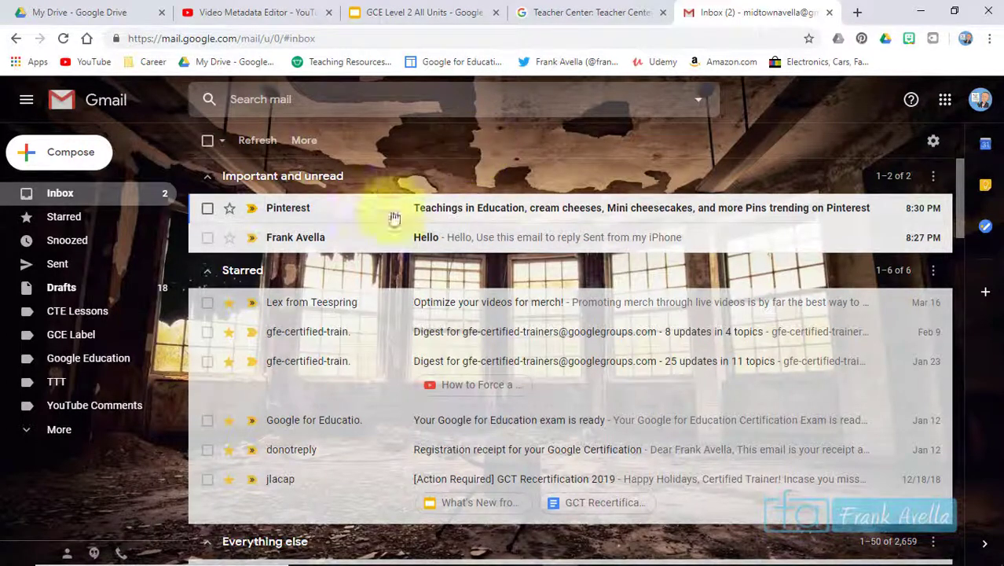
Open the Hello email, start a blank reply, and look at its Canned responses menu
click(520, 248)
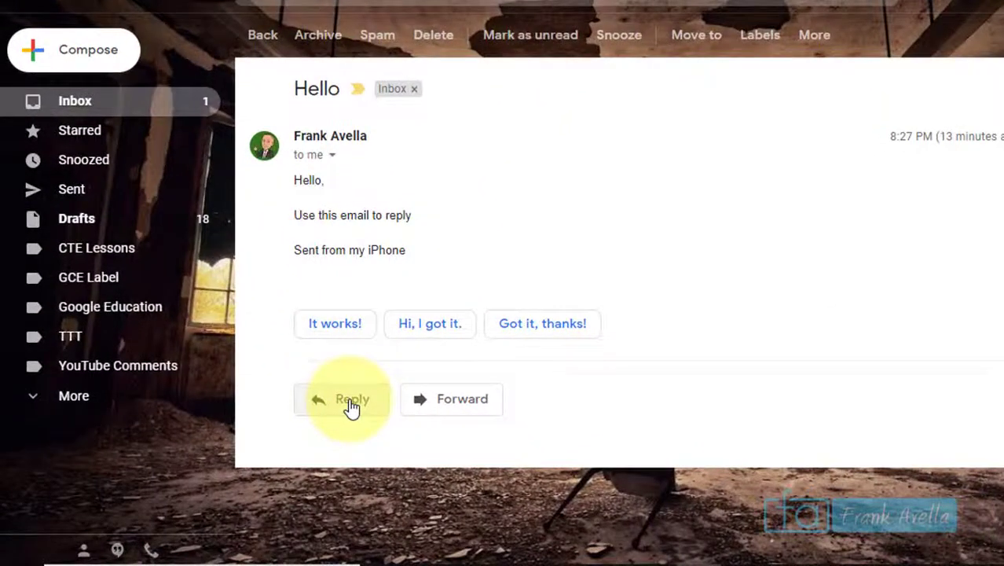
click(282, 435)
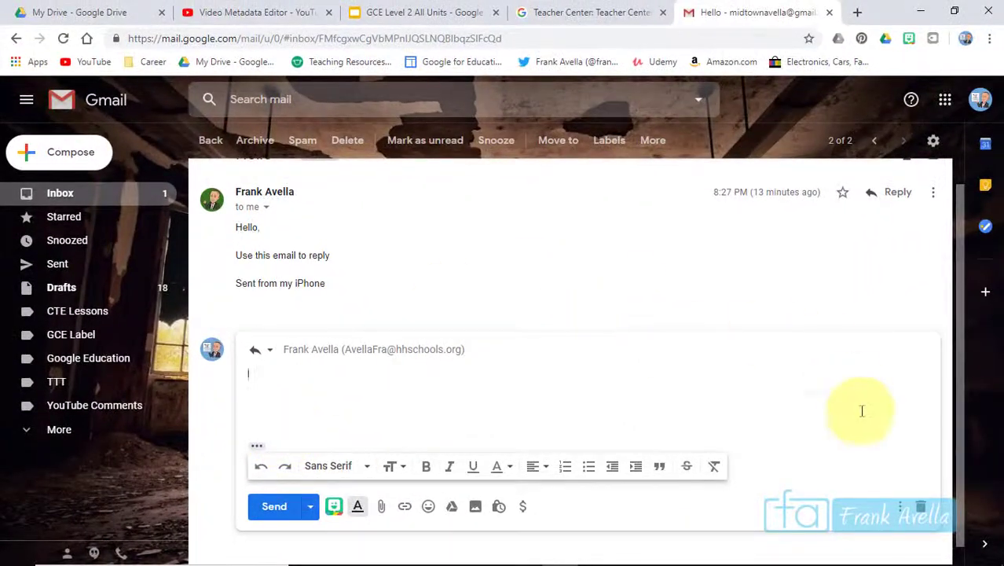
click(901, 509)
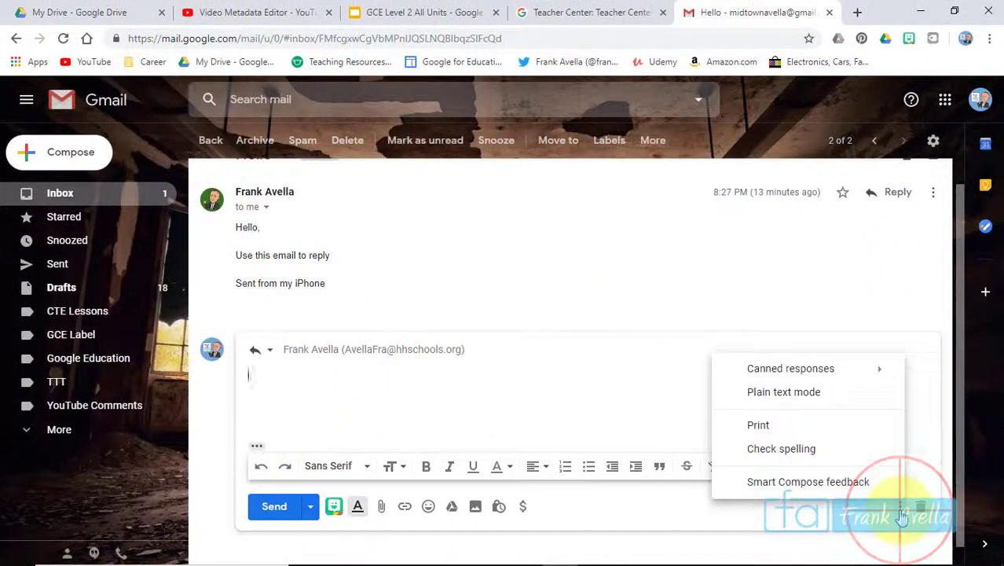
mouse_move(849, 381)
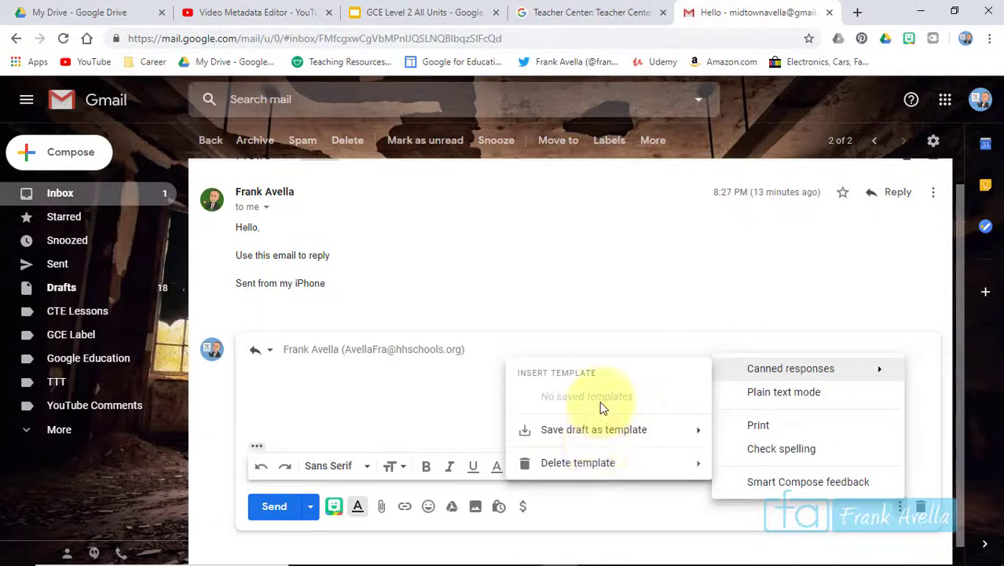
Save the reply 'I'll get back to you as soon as possible!' as template 'Get Back'
click(328, 387)
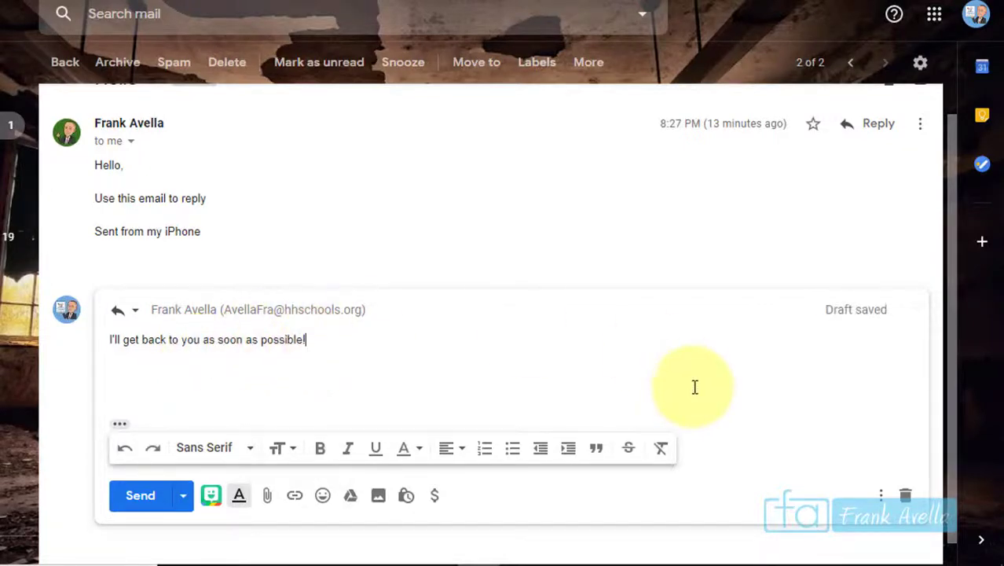
click(882, 497)
mouse_move(811, 336)
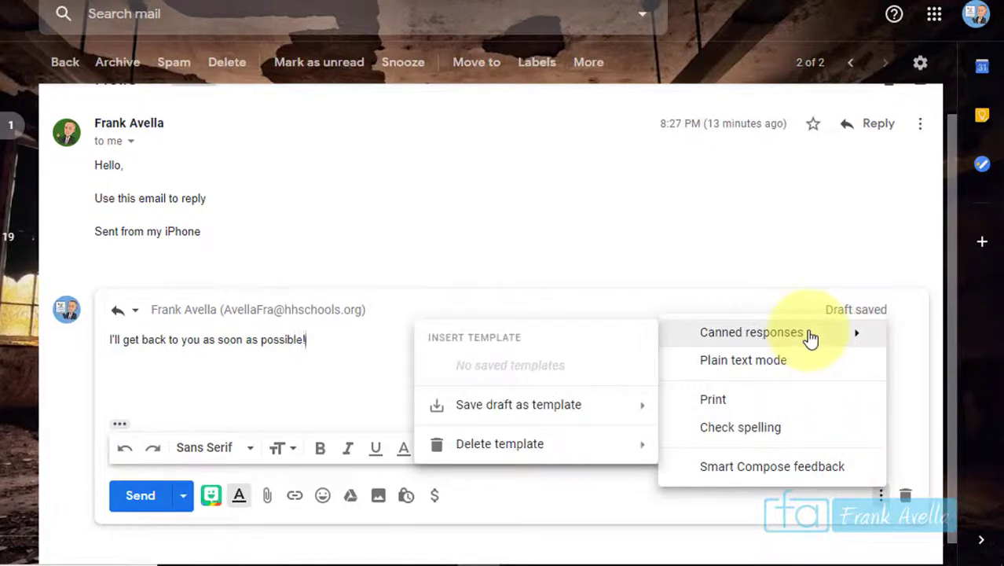
mouse_move(547, 406)
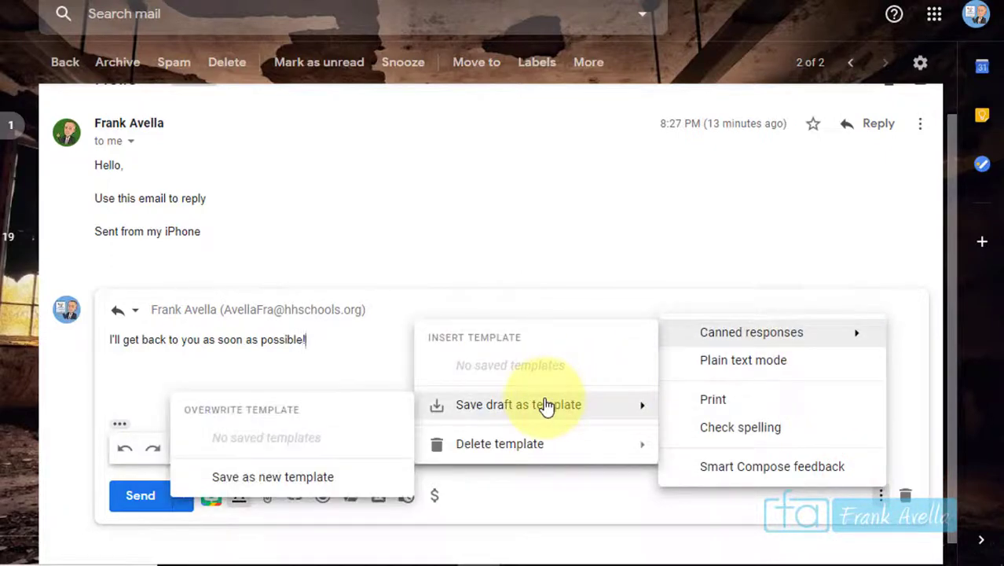
click(295, 488)
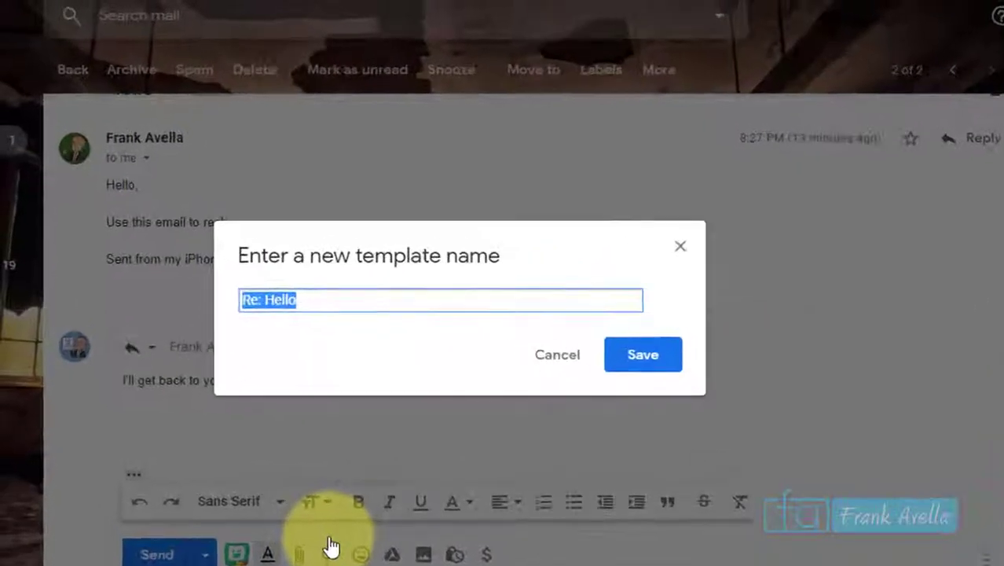
text(Get)
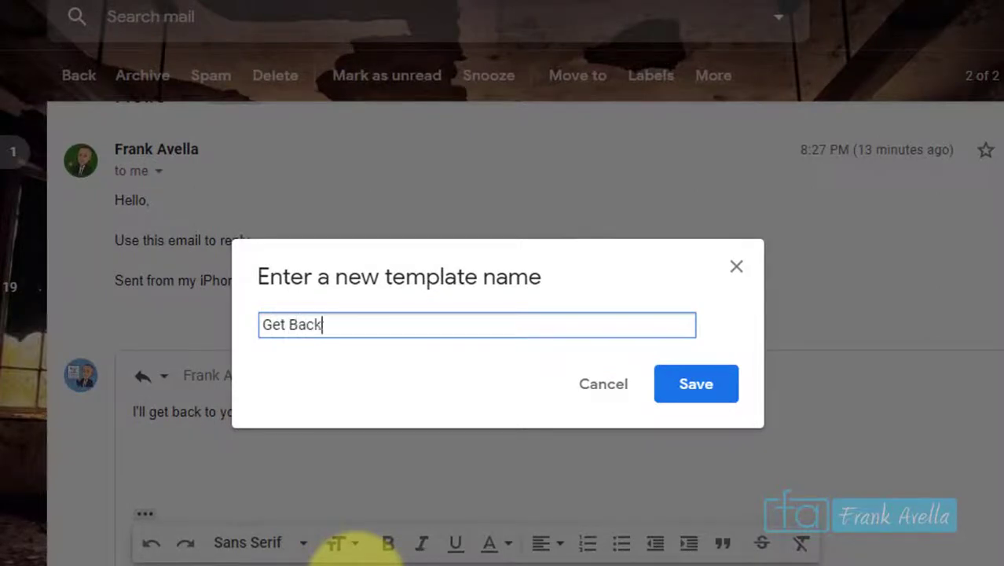
text( Back)
click(697, 391)
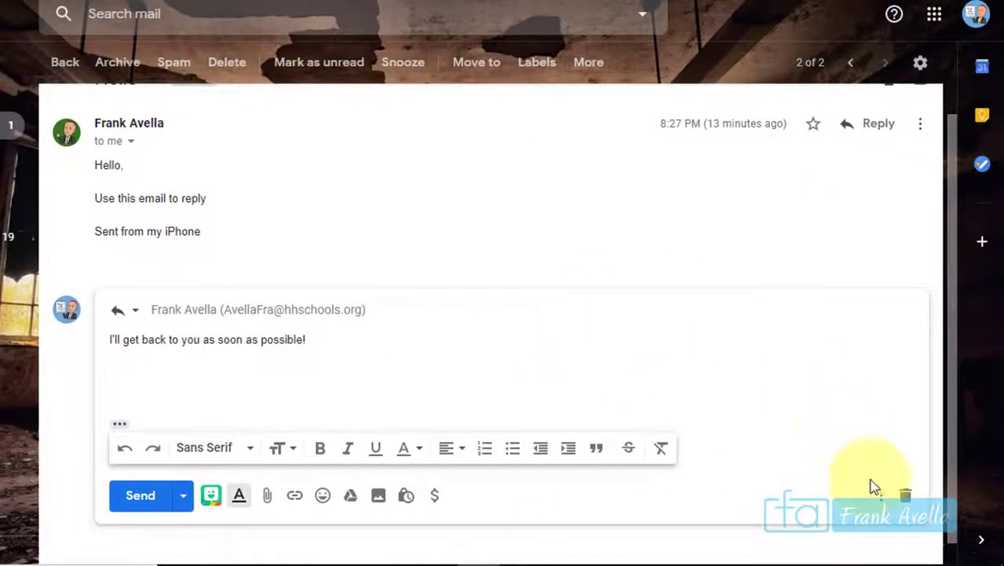
Insert the Get Back template into the reply and delete the duplicated sentence
click(878, 499)
click(807, 341)
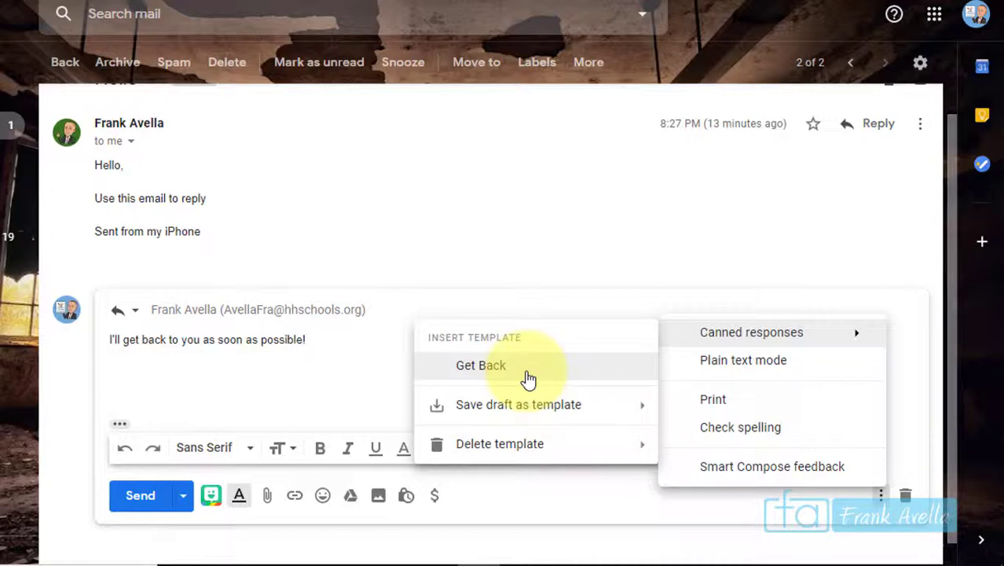
click(527, 379)
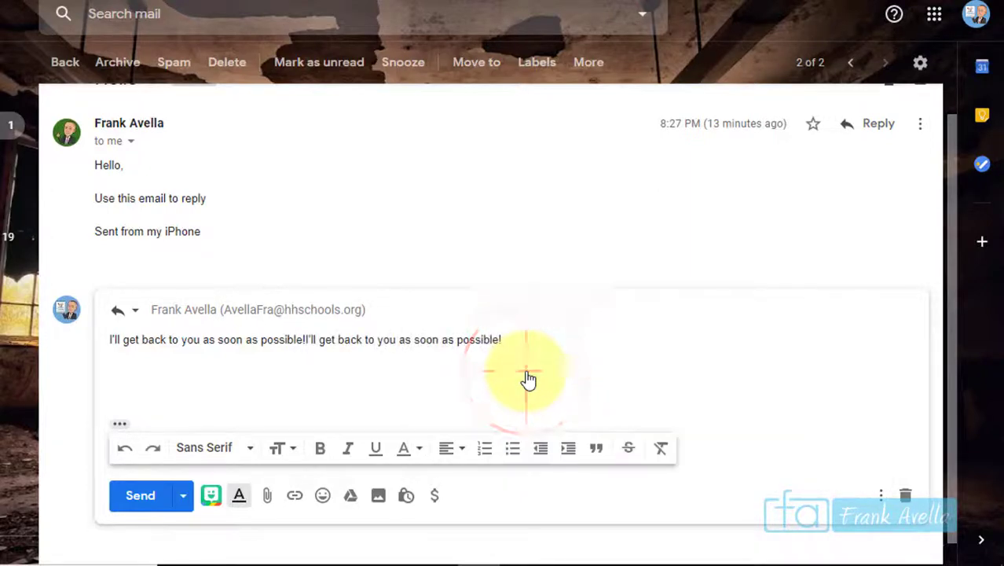
drag(514, 338, 307, 346)
key(BackSpace)
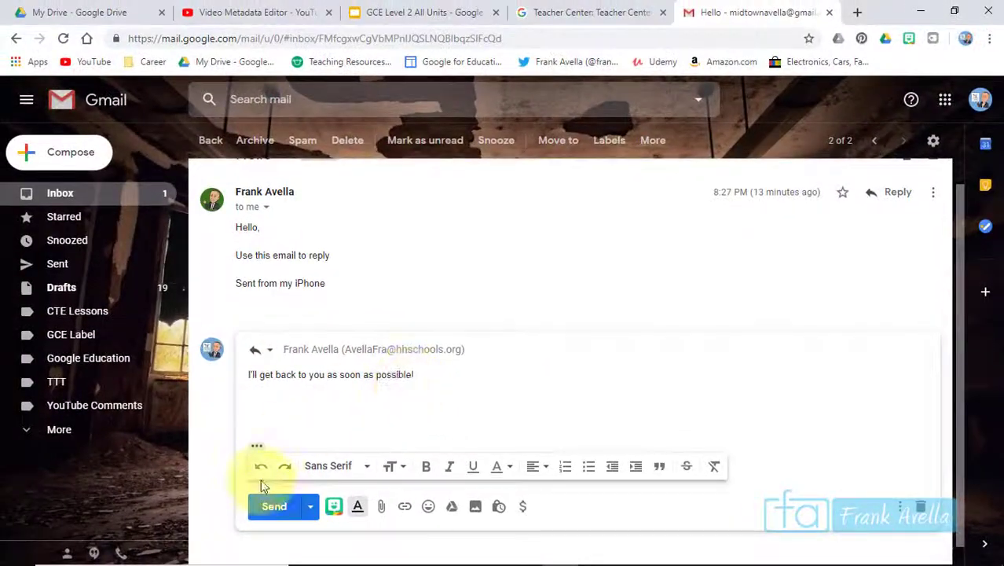
Send the reply and go to Gmail's Advanced settings tab
click(141, 495)
click(80, 195)
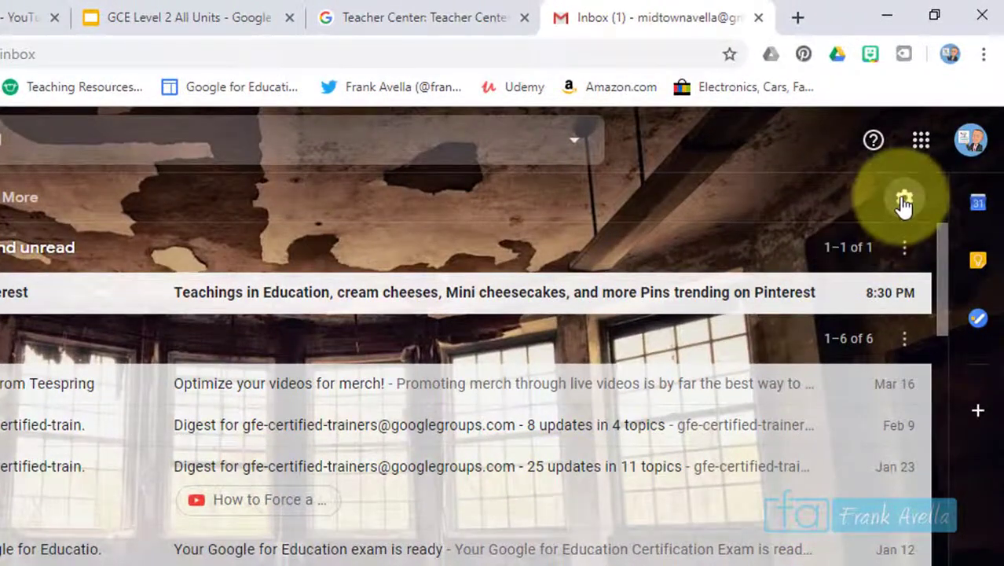
click(904, 198)
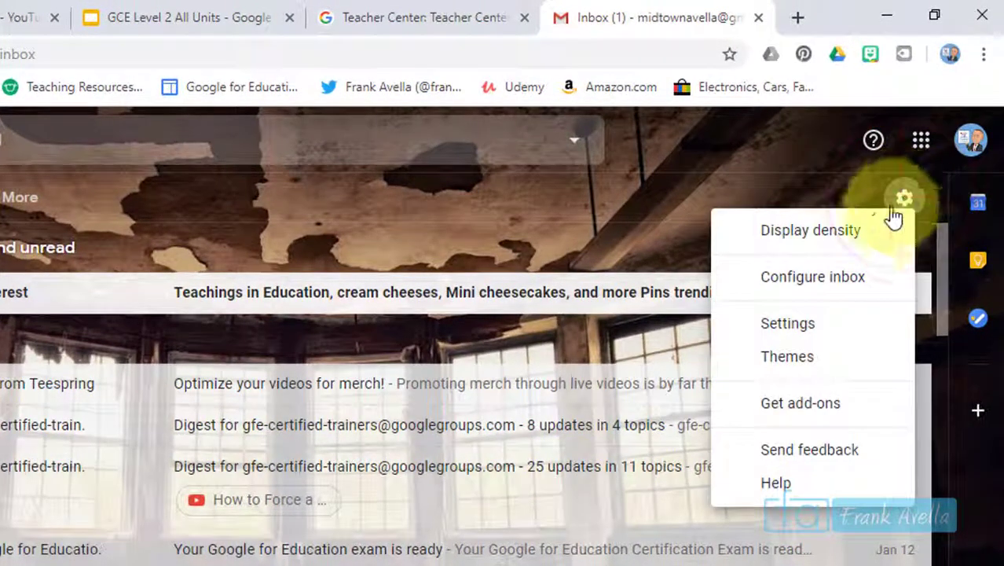
click(817, 336)
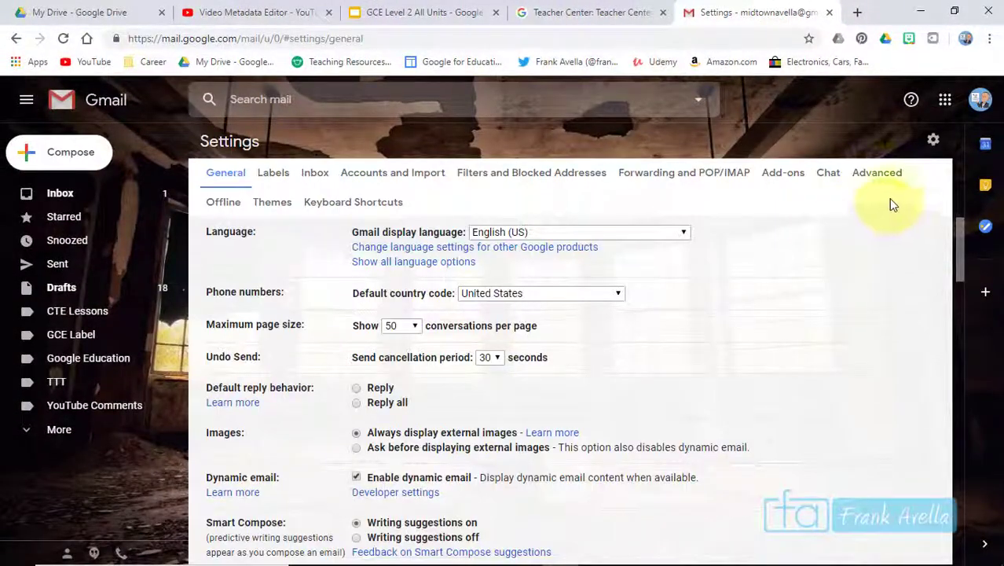
click(886, 181)
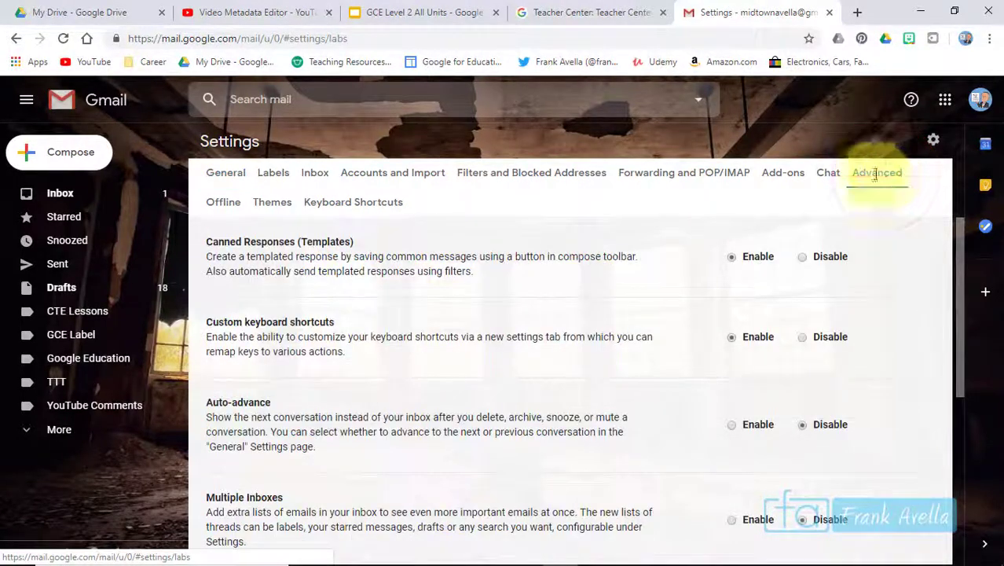
Enable Custom keyboard shortcuts and view the Keyboard Shortcuts mappings
drag(179, 337, 368, 340)
click(633, 338)
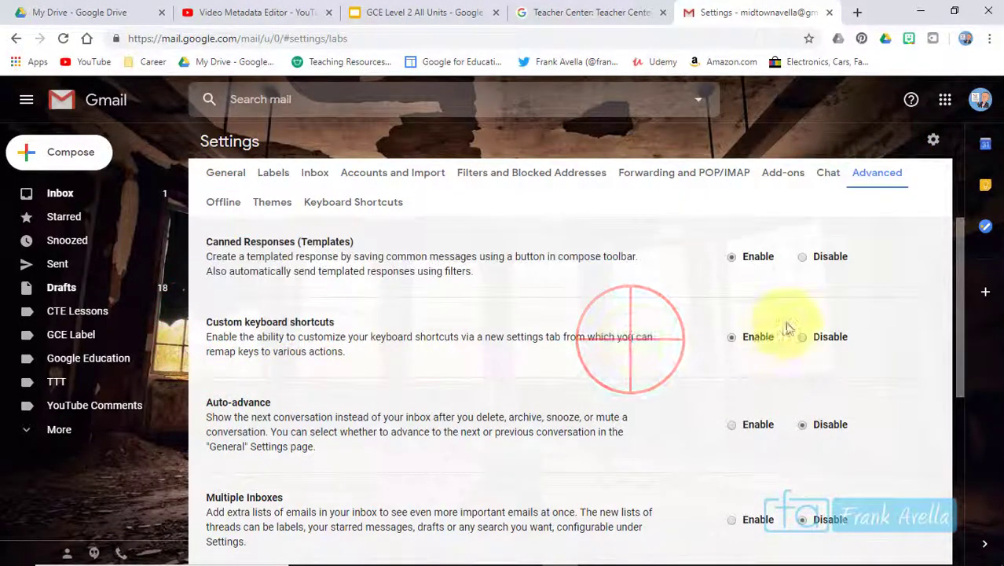
click(736, 340)
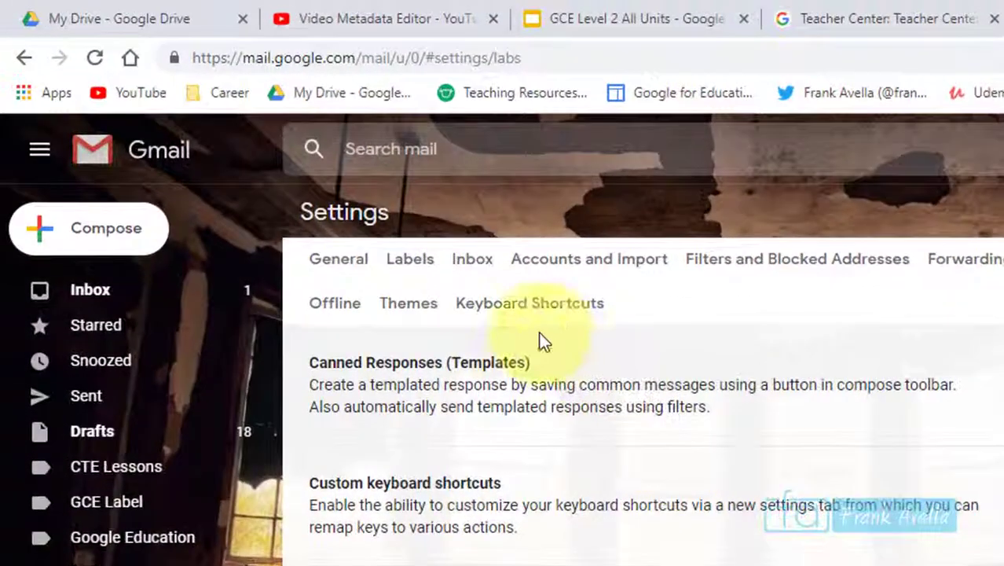
click(572, 306)
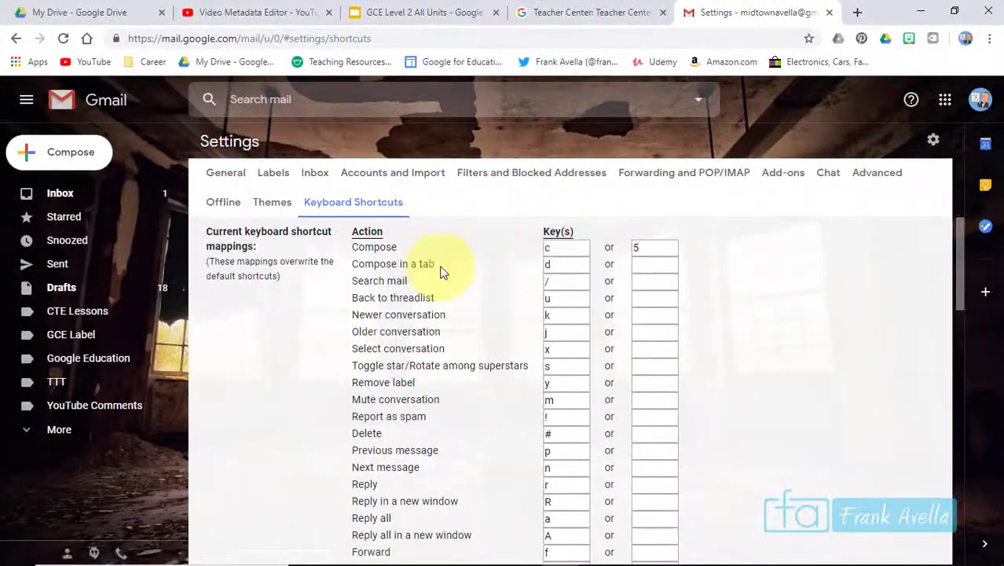
Add 5 as the alternate Compose shortcut key and save the changes
click(960, 263)
drag(959, 264, 969, 224)
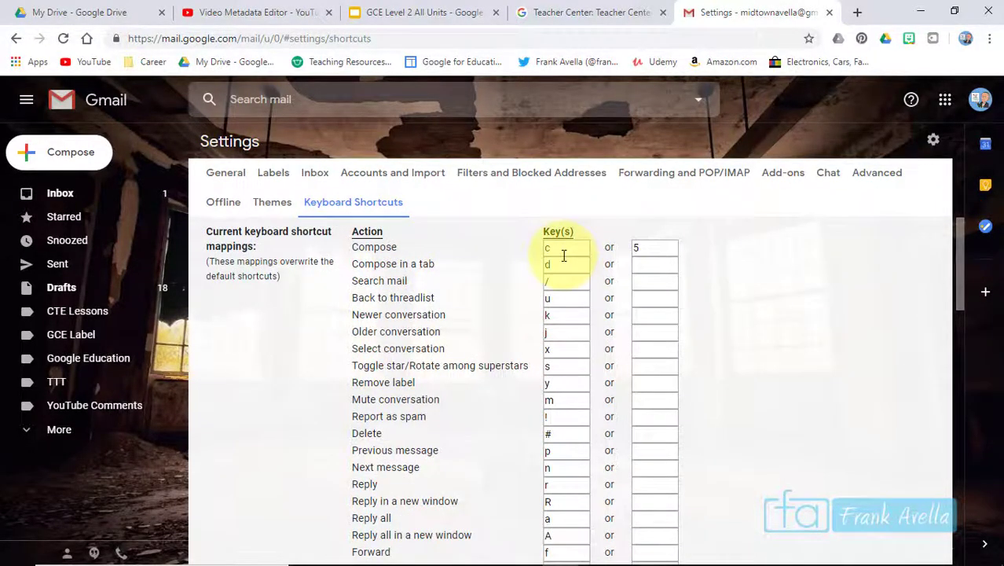
click(646, 247)
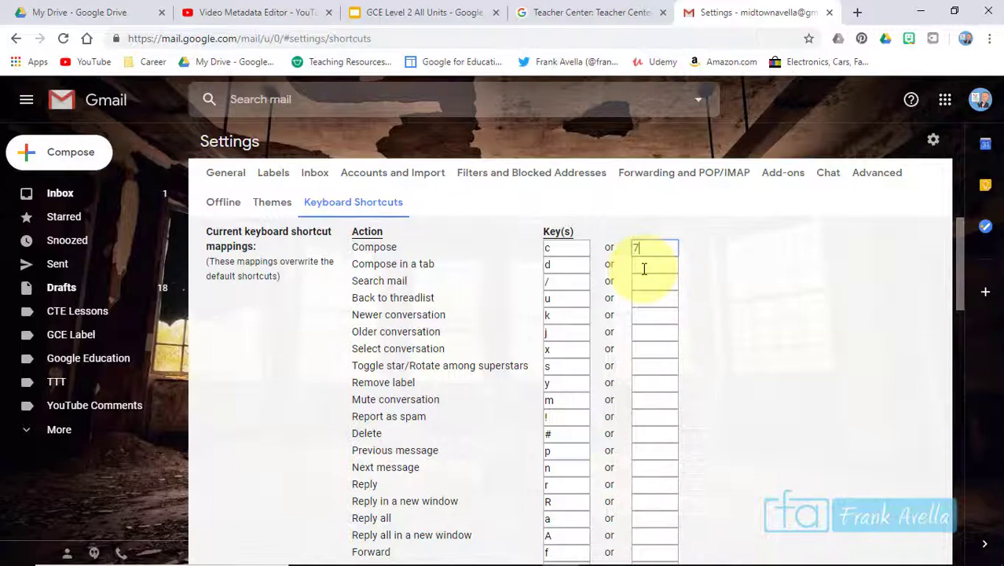
click(644, 269)
drag(959, 267, 958, 496)
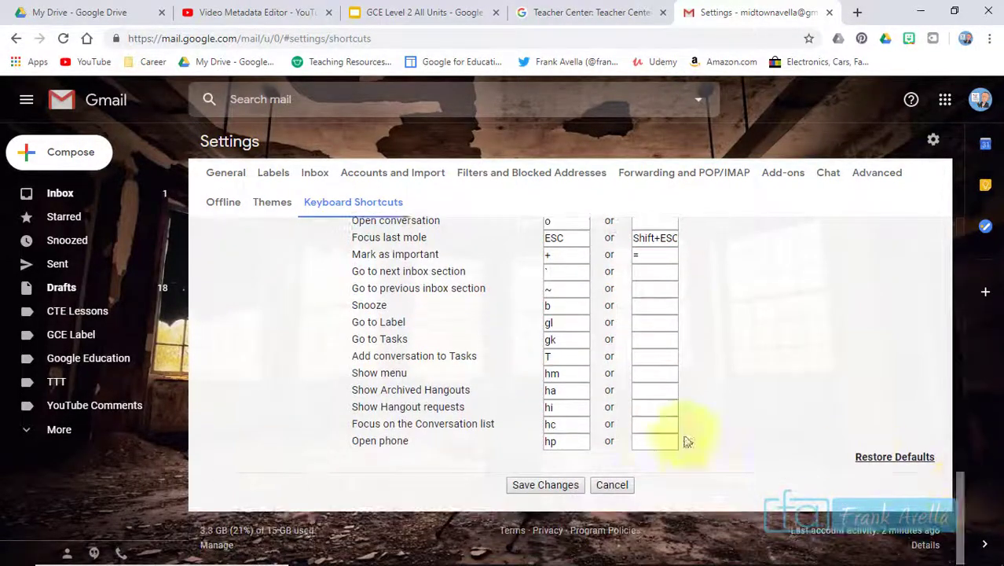
click(539, 486)
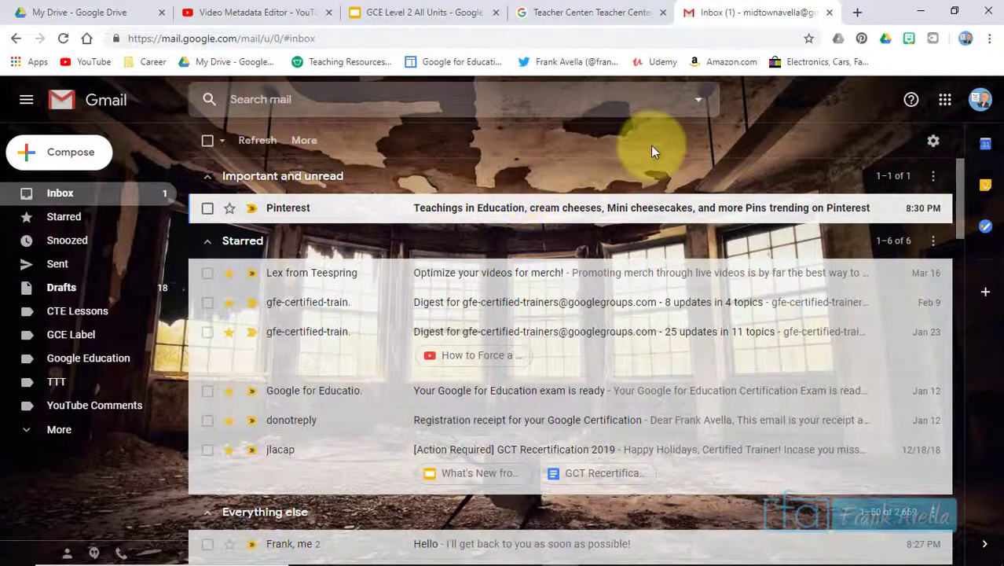
Create an all-day 'Art Meeting' event on May 9 in Google Calendar and open its full editor
click(858, 16)
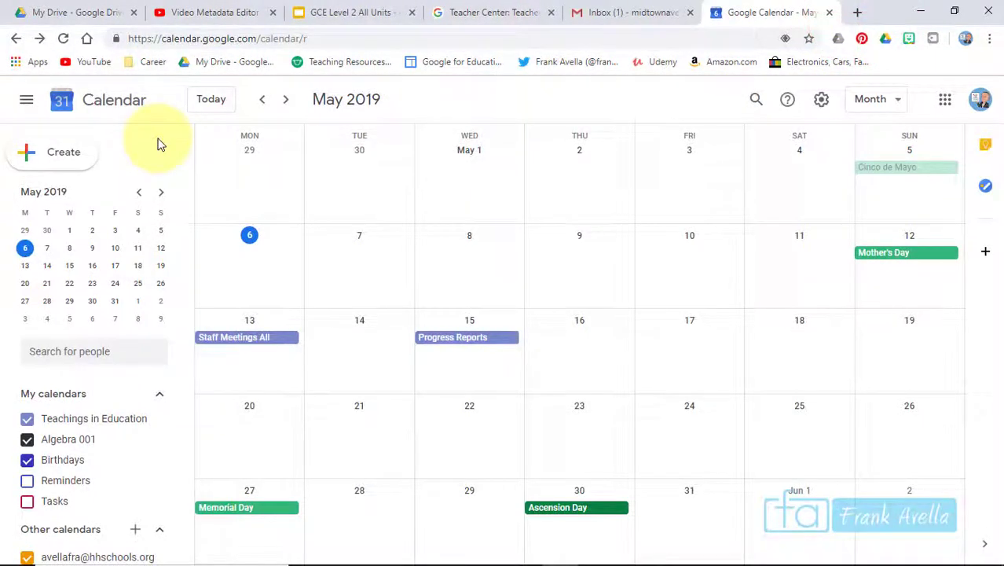
click(591, 263)
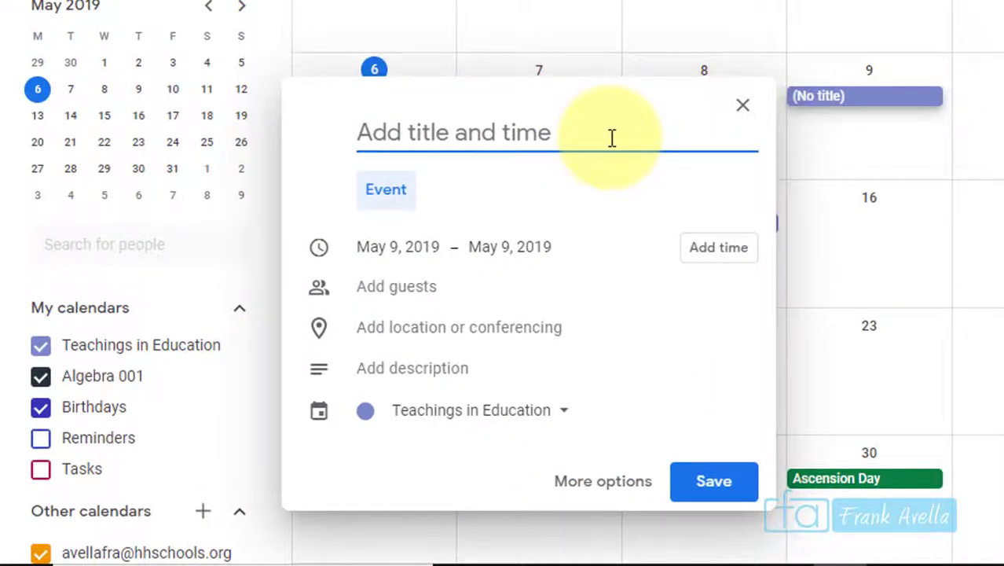
text(Art Meeting)
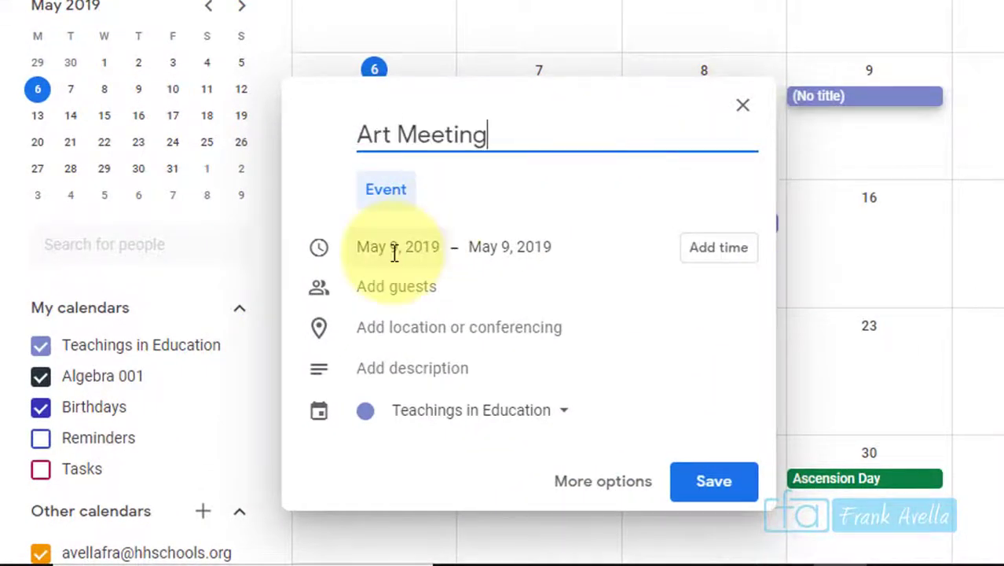
click(624, 491)
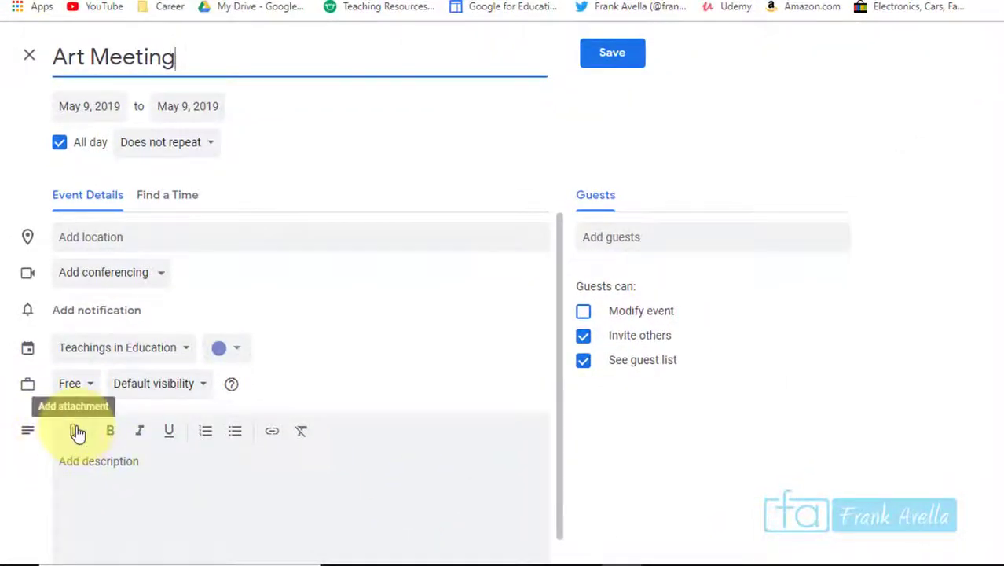
Attach the Syllabus file from Recent to the all-day Art Meeting on May 9, save, and reopen it to verify
click(78, 432)
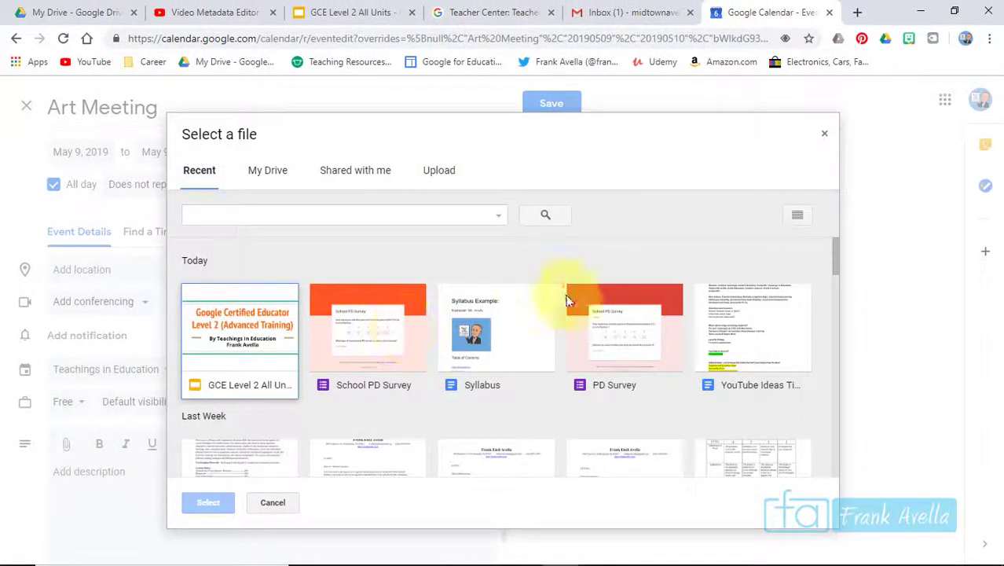
click(363, 336)
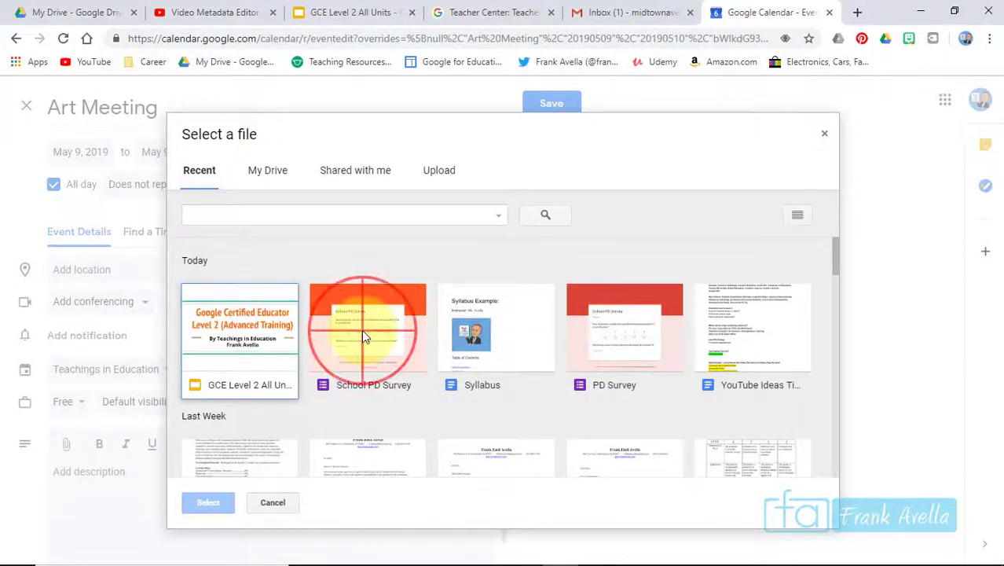
click(472, 330)
click(208, 505)
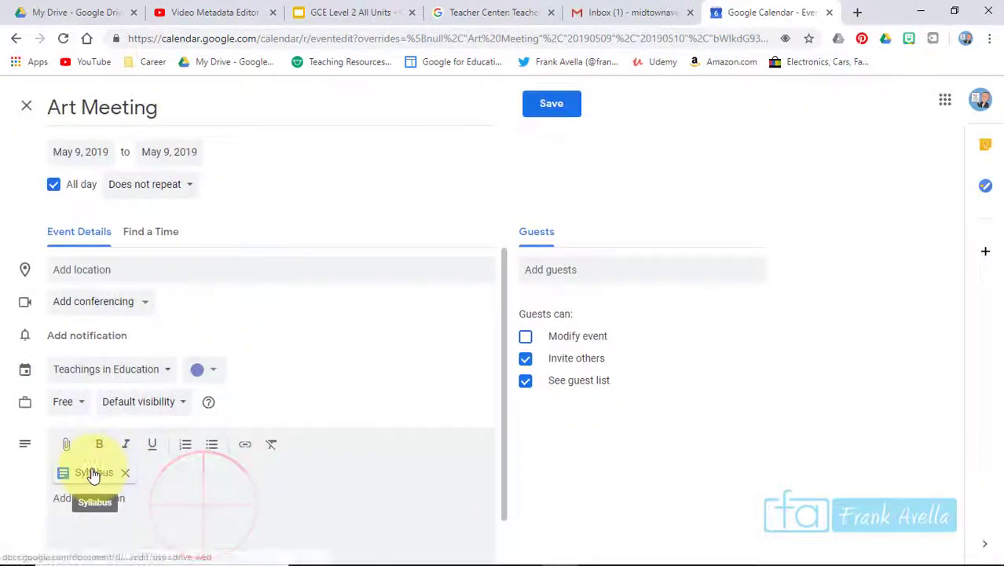
click(561, 113)
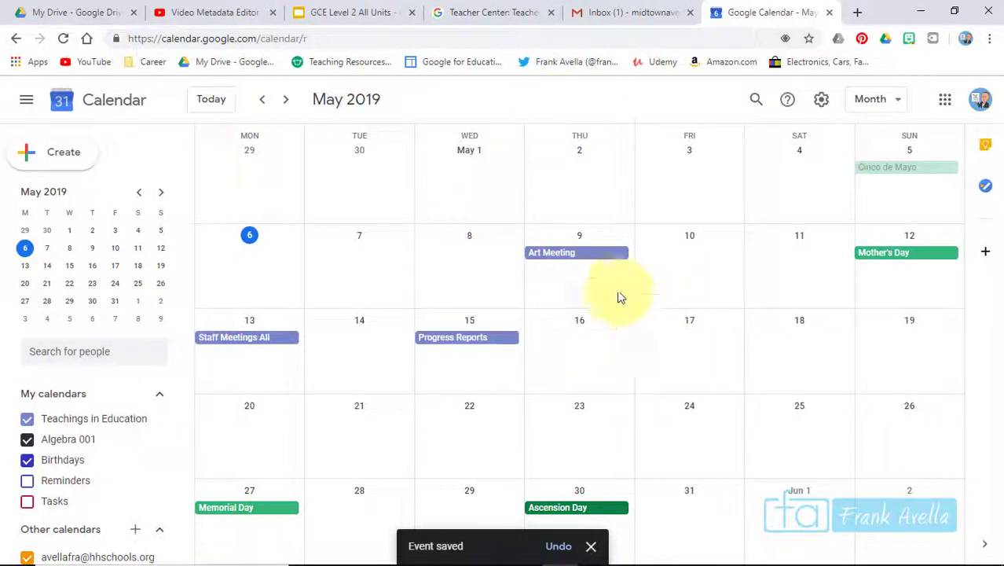
click(571, 255)
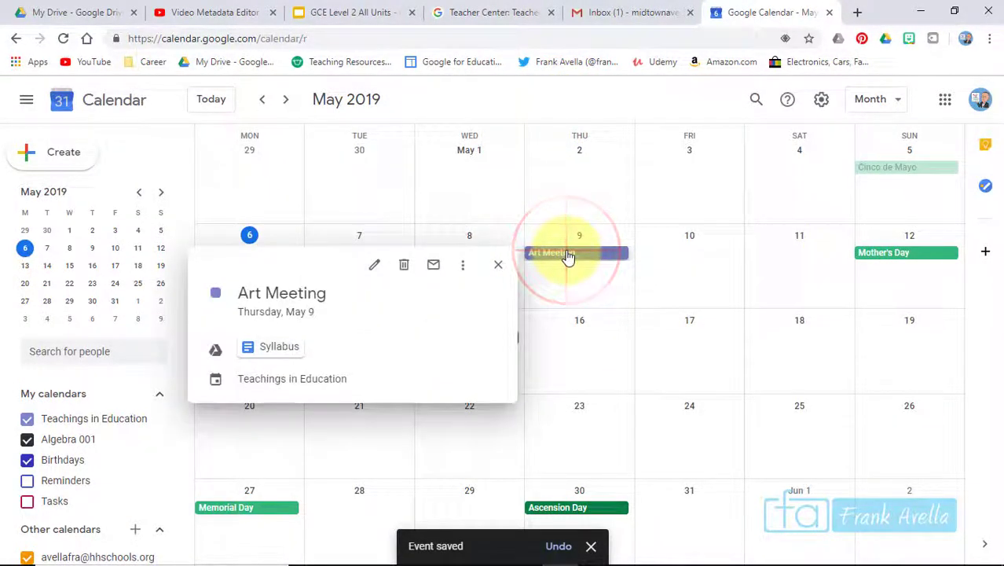